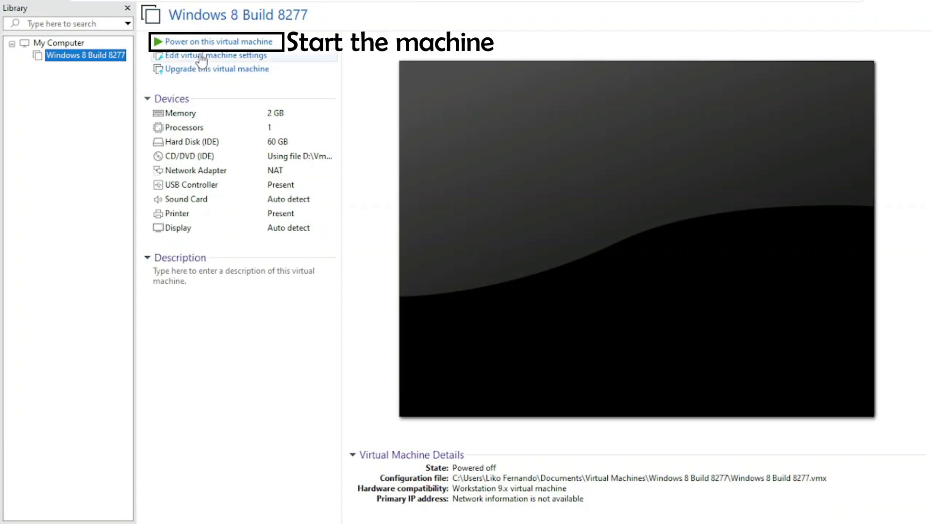
Power on the Windows 8 virtual machine and free-stretch its display to fill the window
click(193, 42)
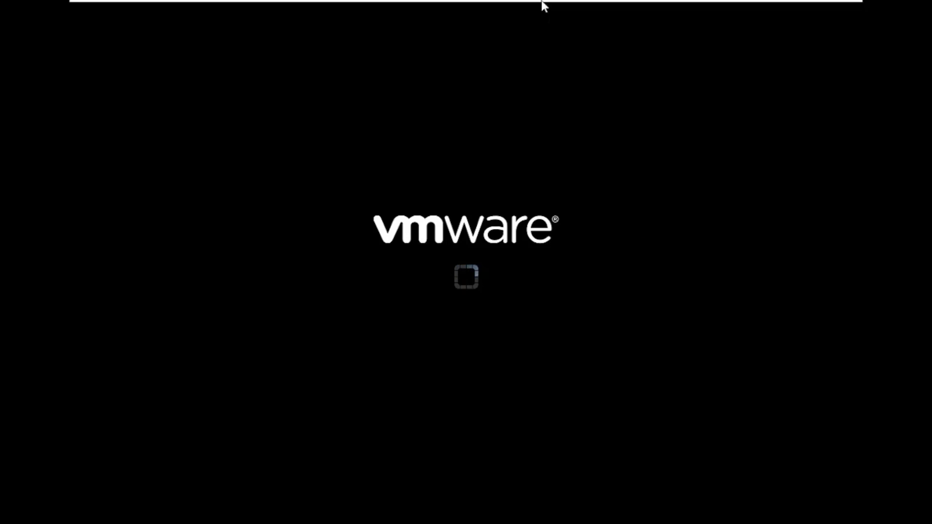
mouse_move(541, 4)
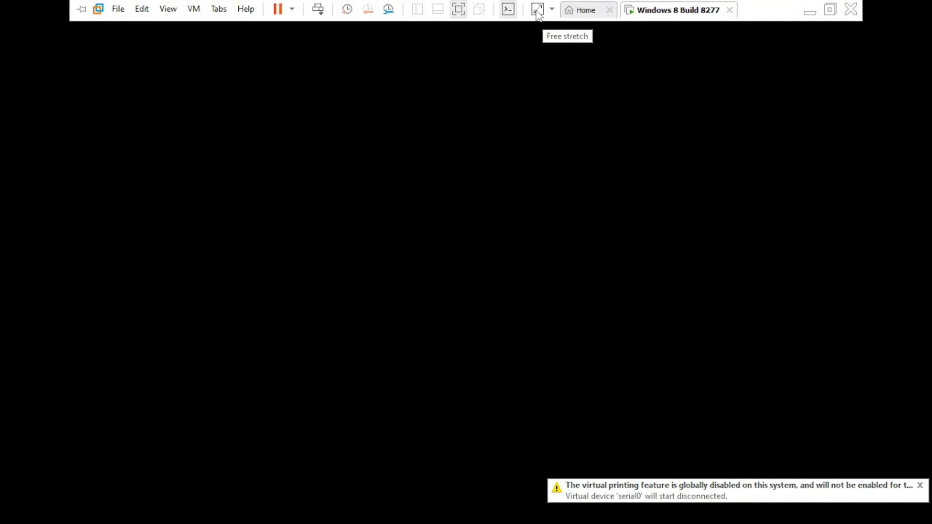
click(537, 9)
click(558, 139)
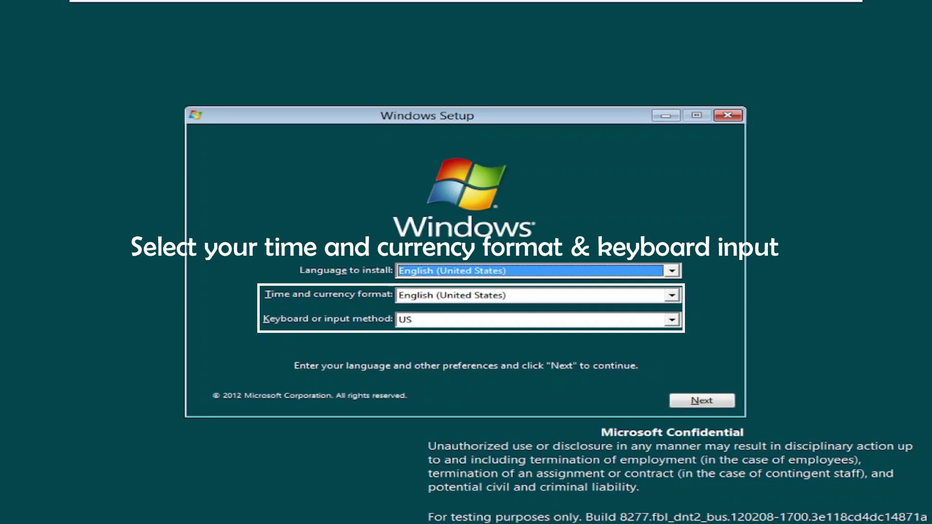
Pick Indonesian (Indonesia) as the time and currency format, then choose Install now
click(476, 299)
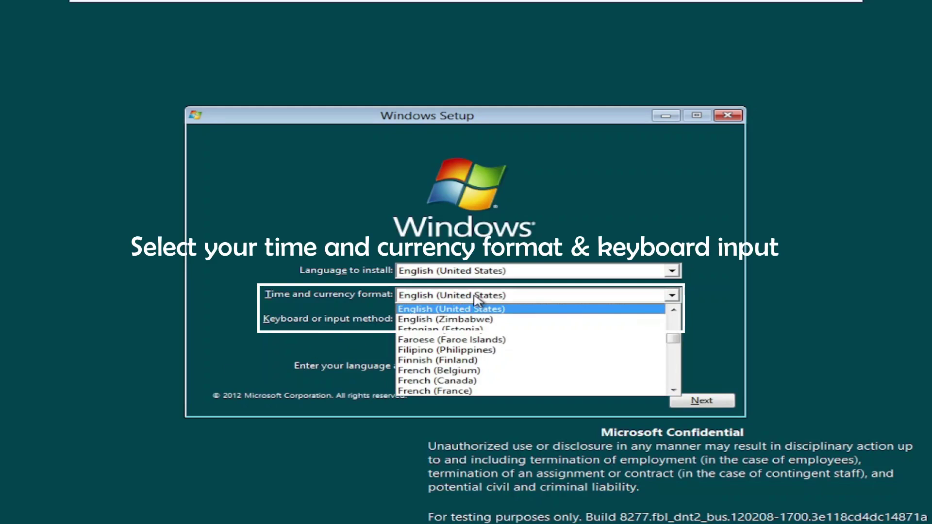
key(i)
key(Down)
key(Down)
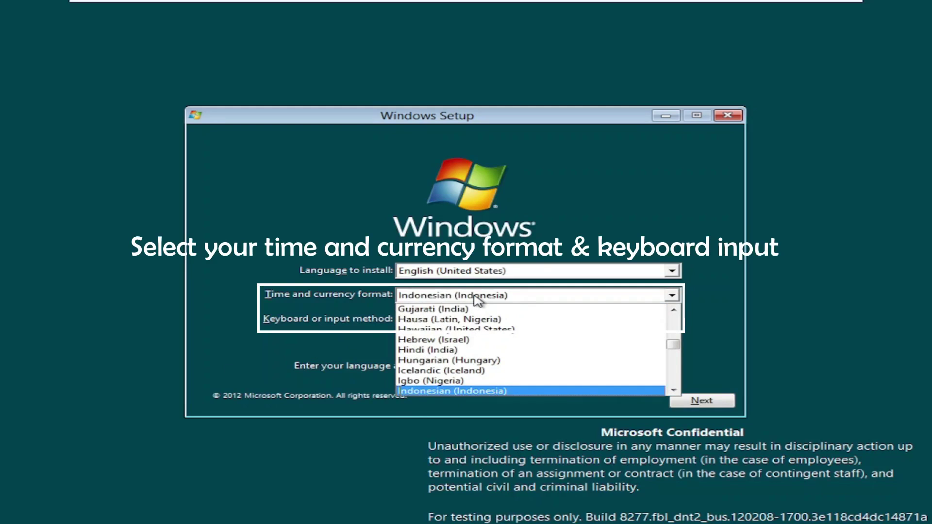
key(Return)
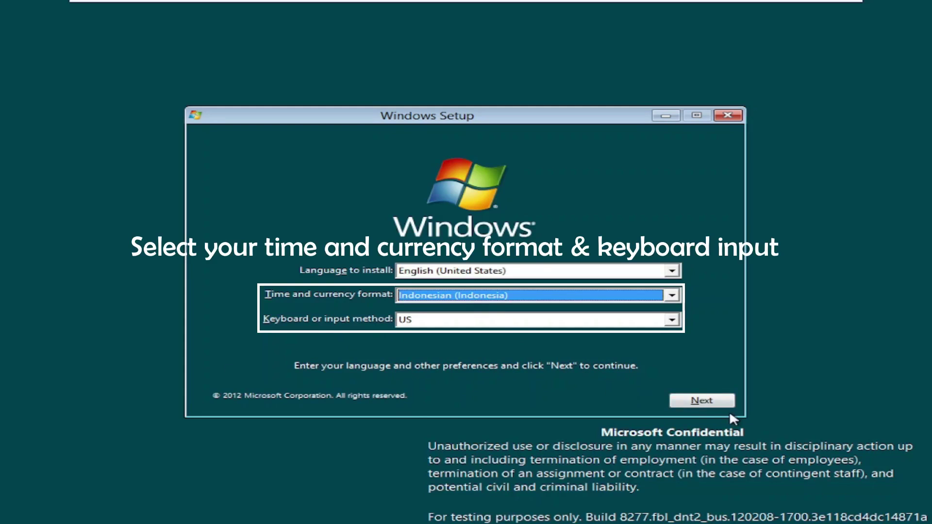
click(728, 402)
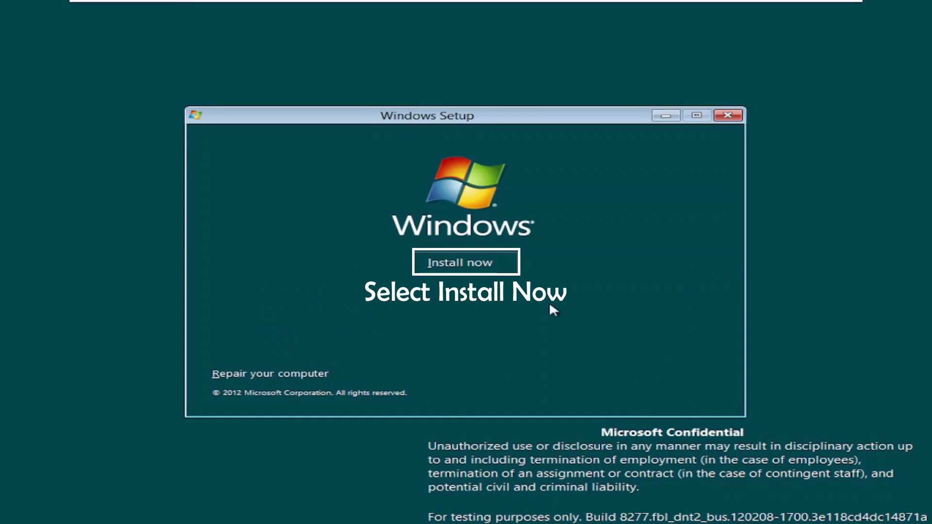
click(464, 268)
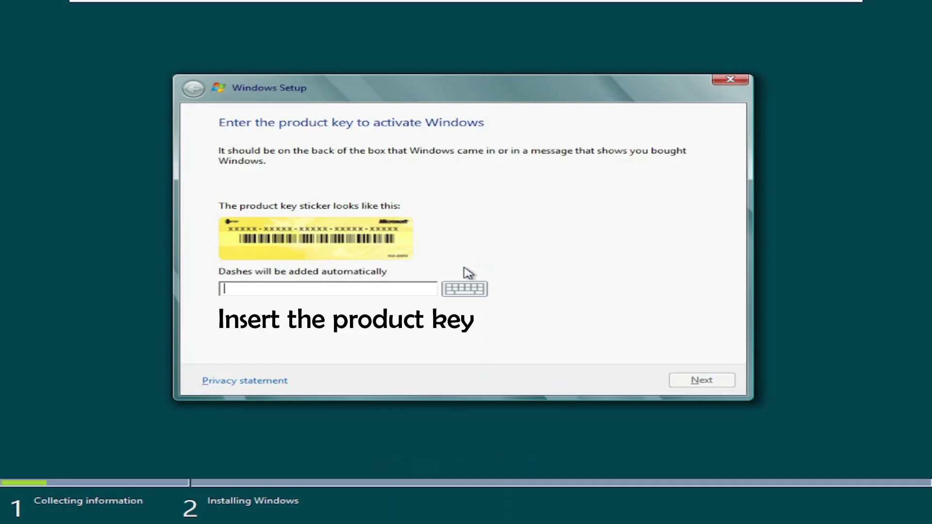
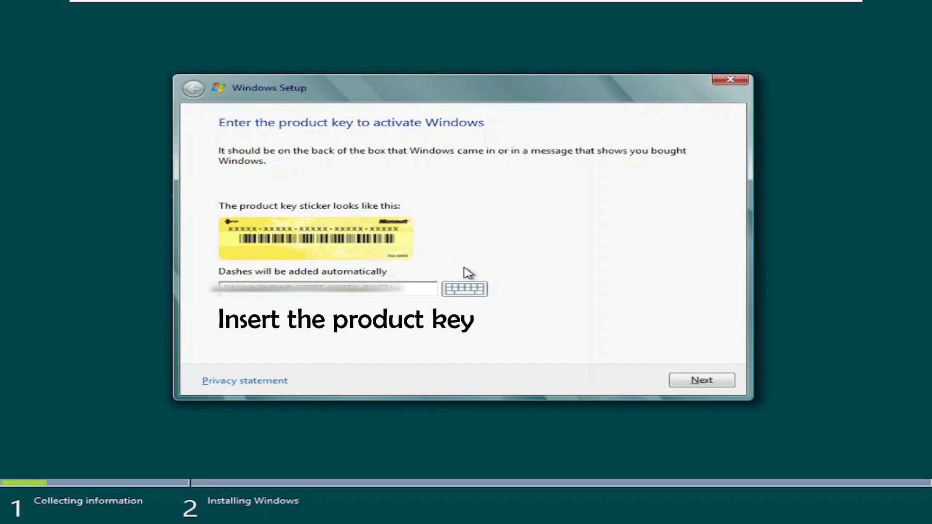
Enter the product key, accept the license terms and choose Custom: Install Windows only (advanced)
click(717, 382)
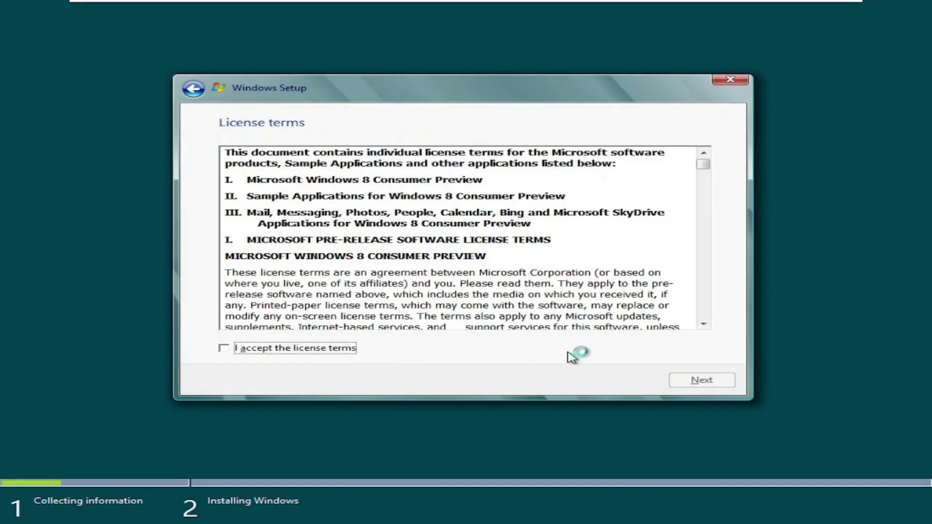
click(340, 348)
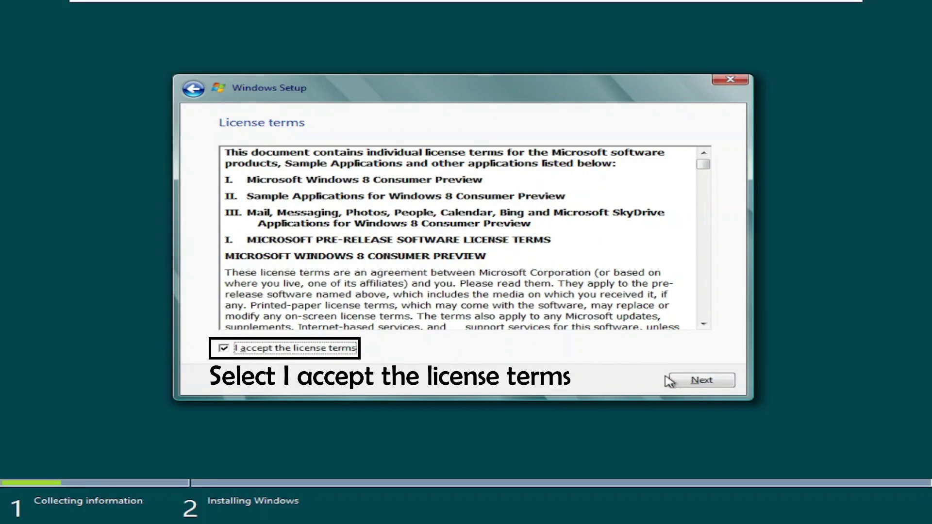
click(693, 387)
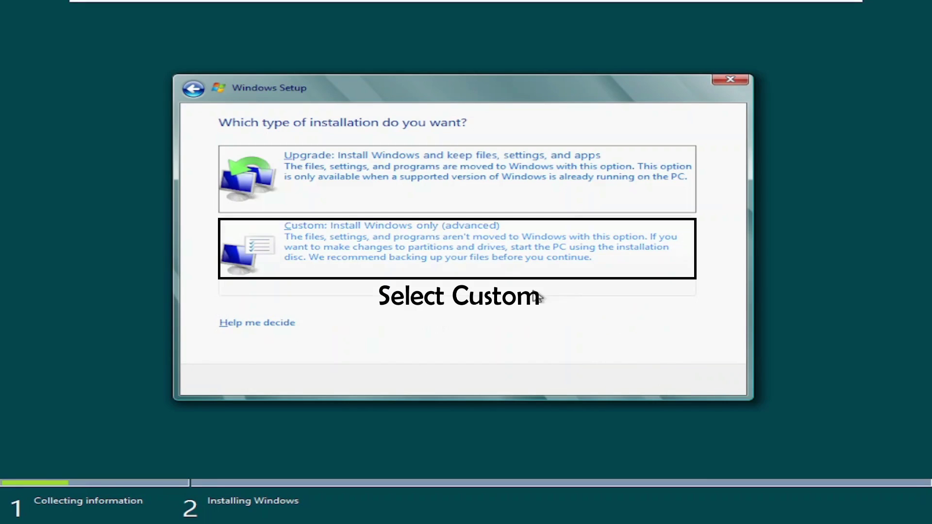
click(505, 279)
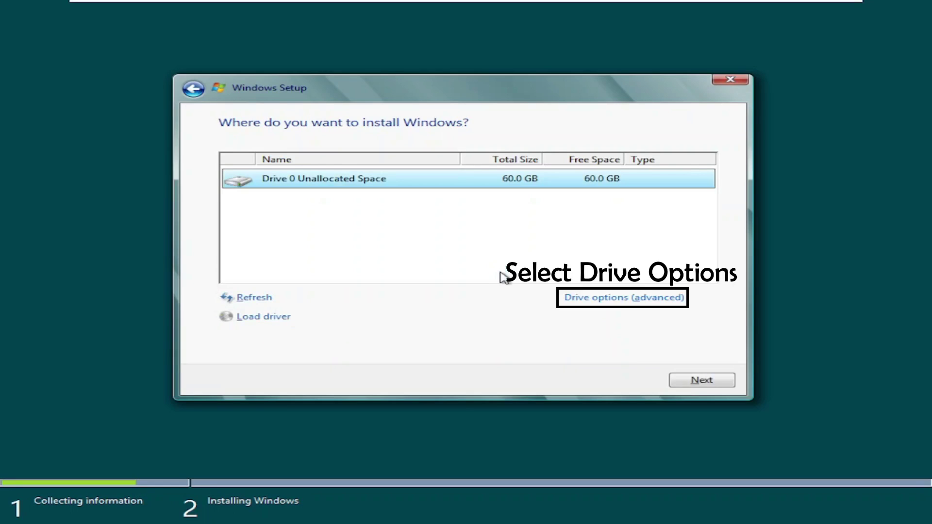
Create a 61440 MB partition on Drive 0, allow system partitions, and install onto Partition 2
click(593, 300)
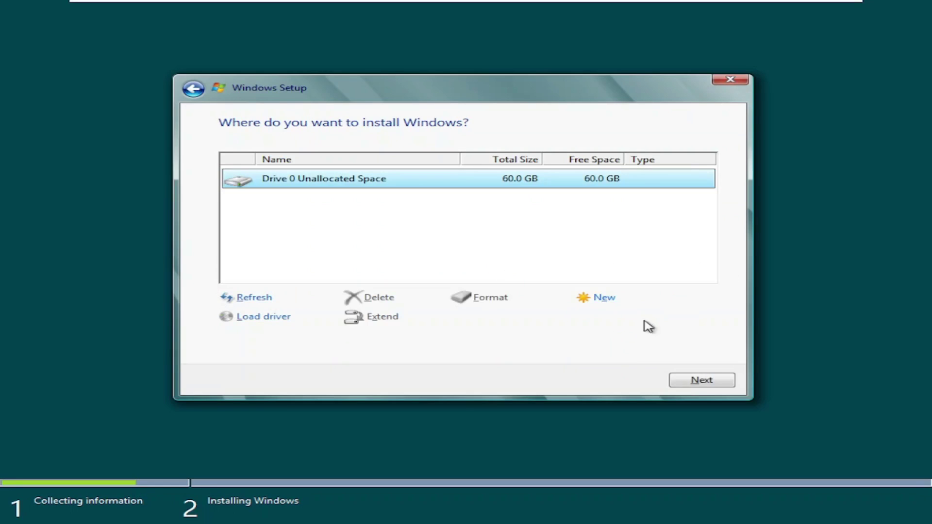
click(604, 300)
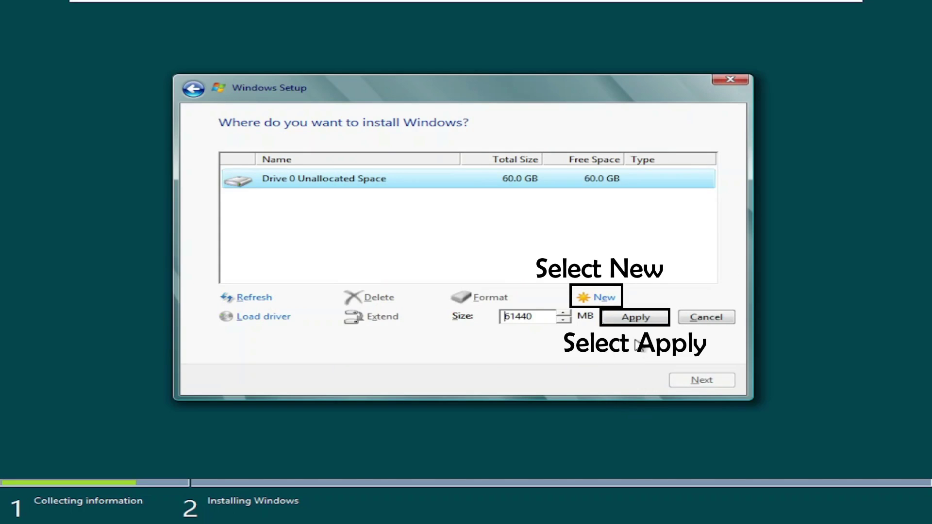
click(634, 318)
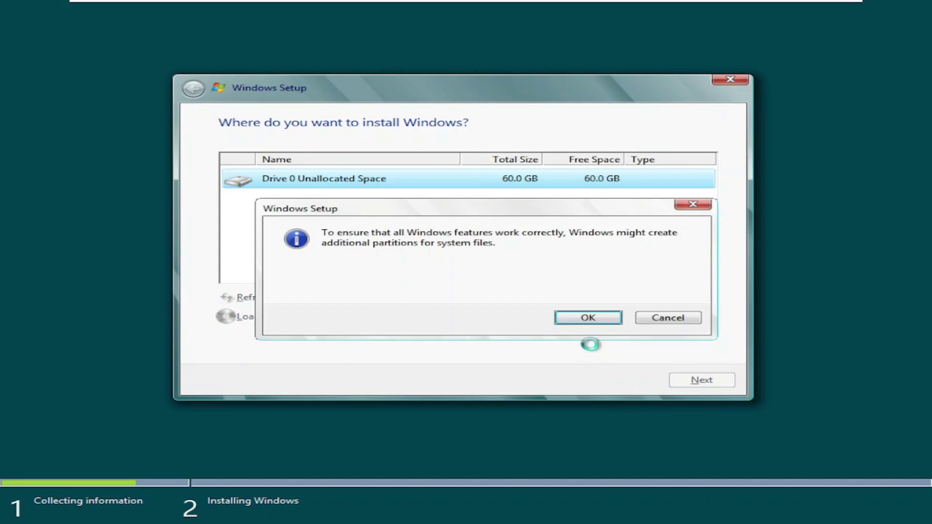
click(593, 321)
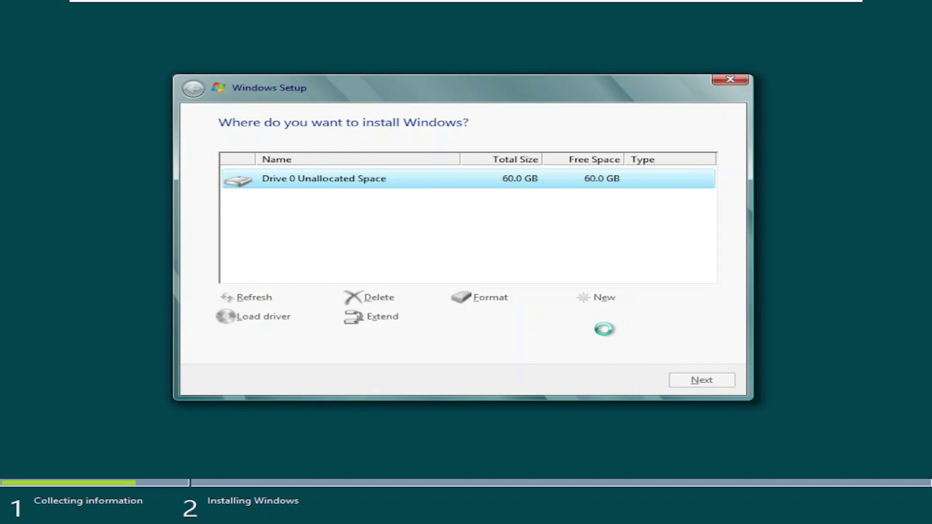
click(706, 381)
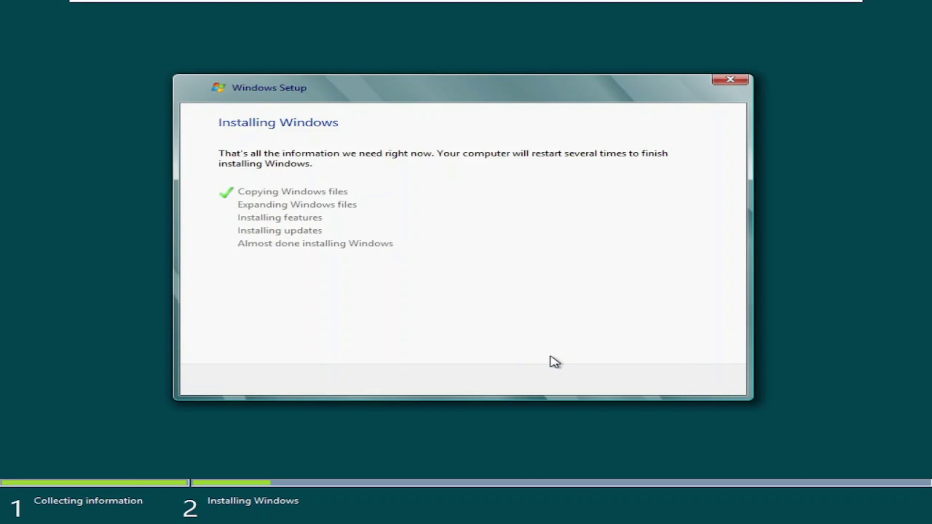
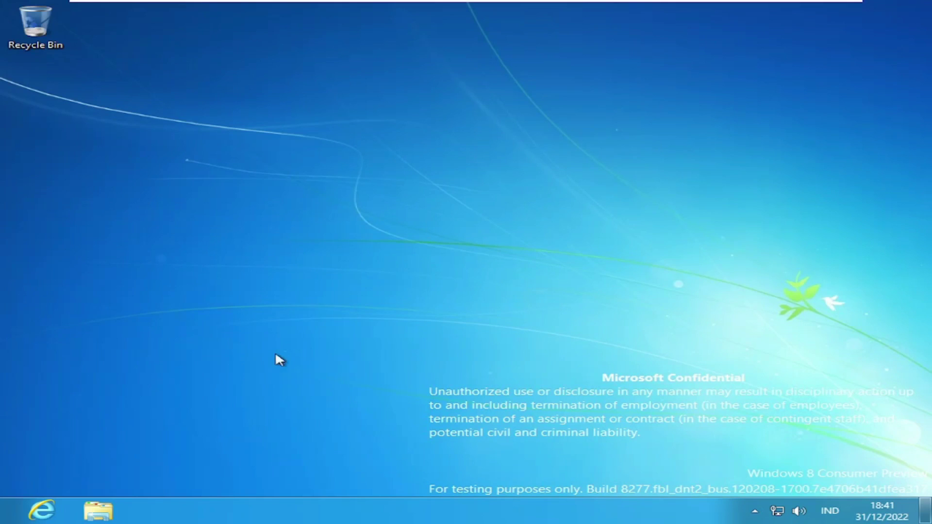
Change the display resolution from 1024 × 768 to 1366 × 768 and keep the change
right_click(427, 215)
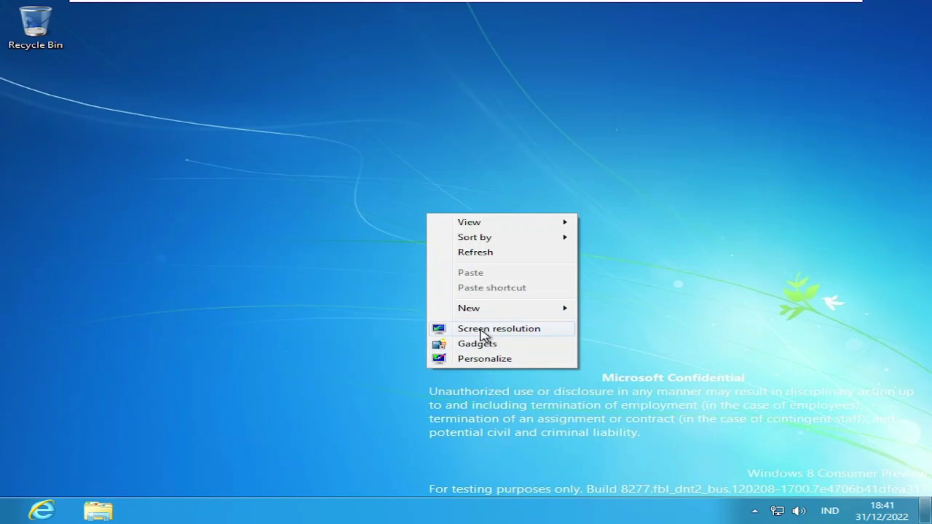
click(481, 329)
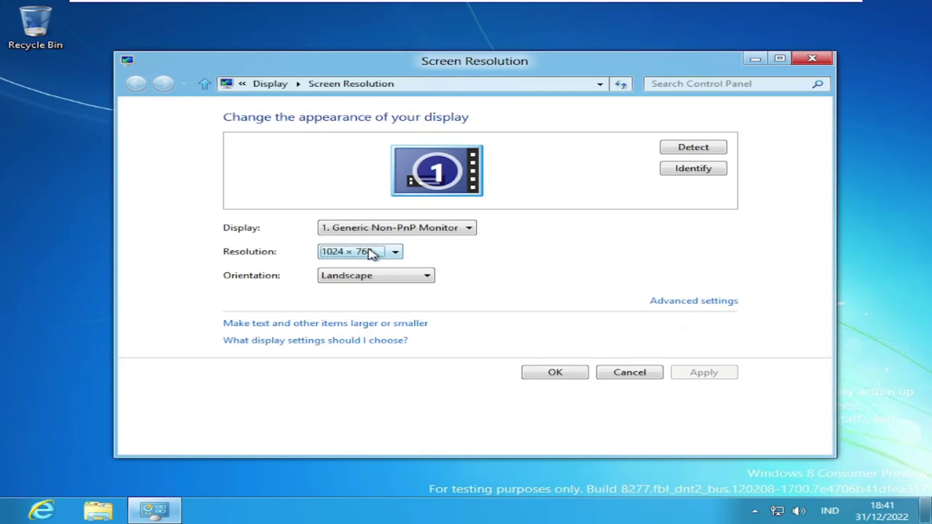
click(370, 253)
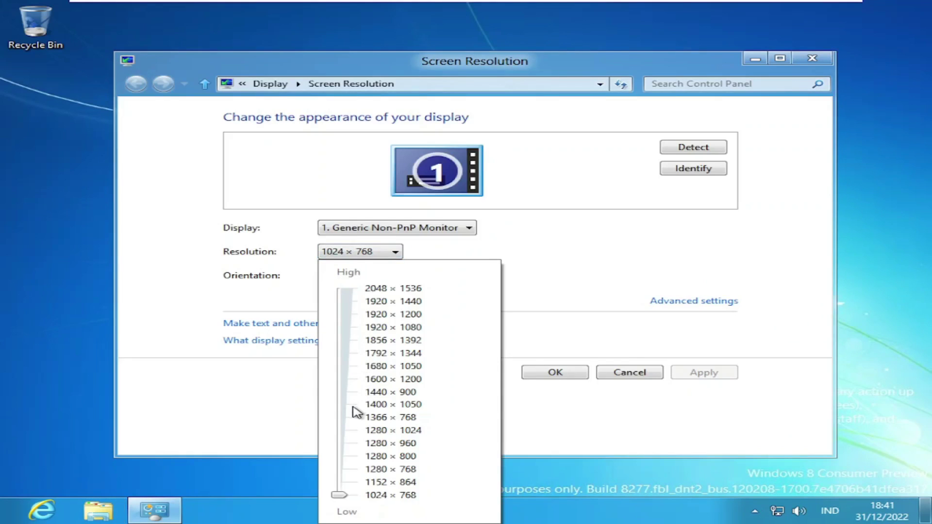
click(345, 420)
click(574, 376)
click(574, 375)
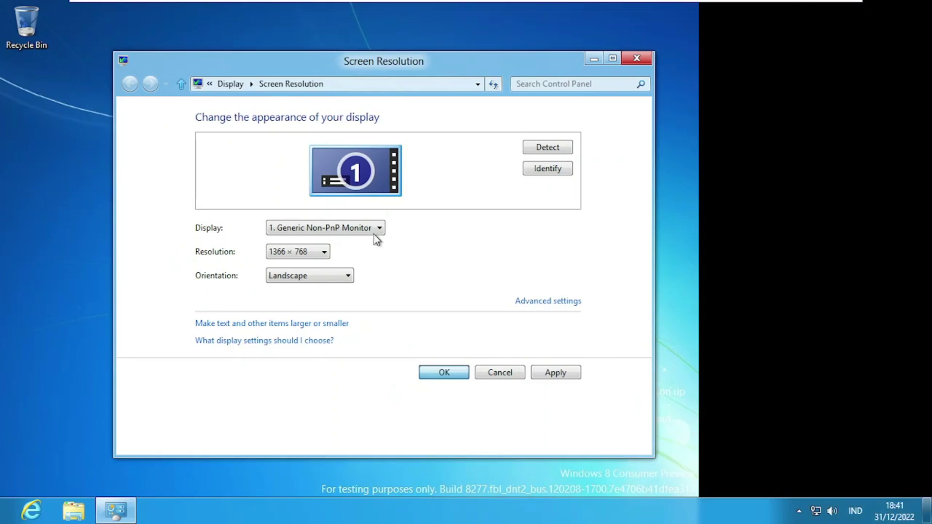
click(410, 252)
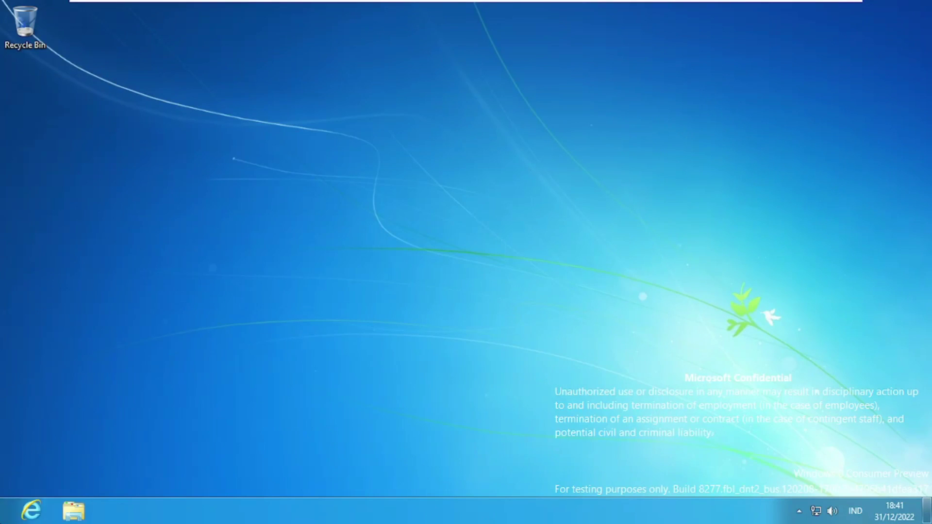
click(1, 521)
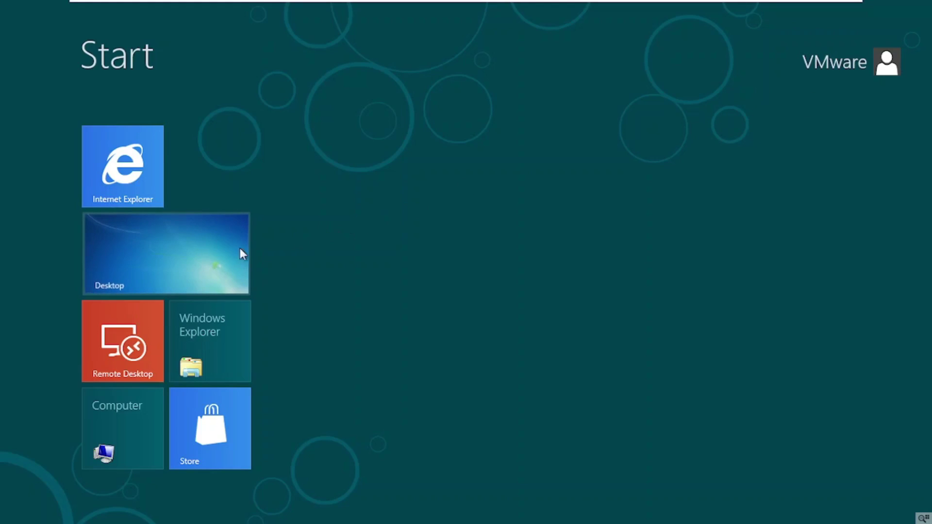
key(Tab)
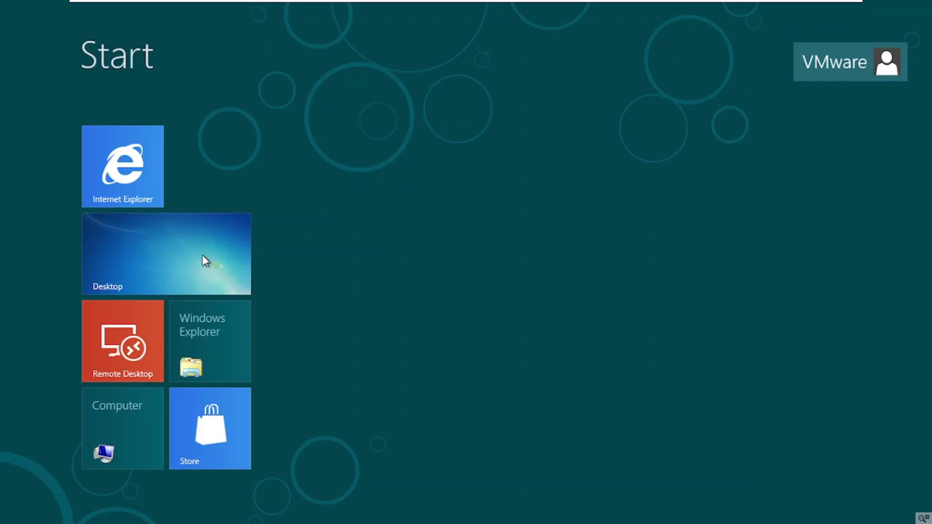
click(204, 254)
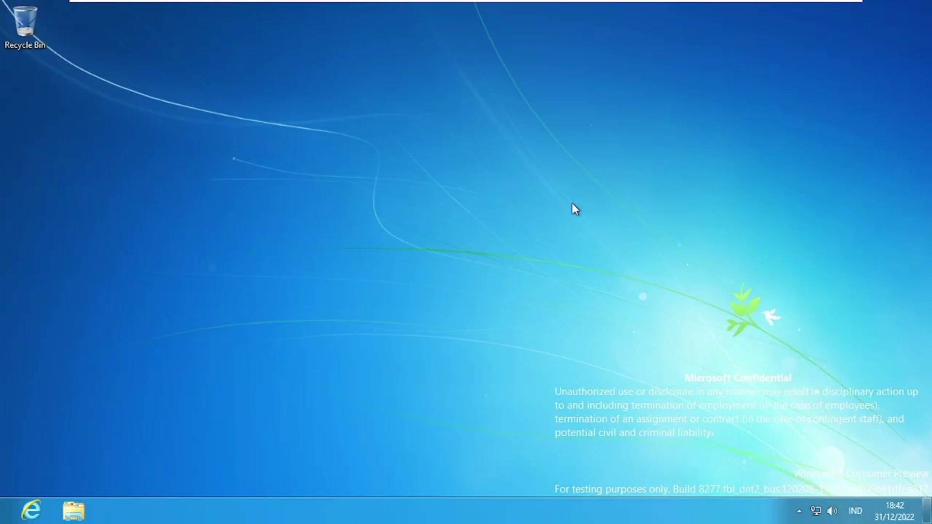
mouse_move(930, 4)
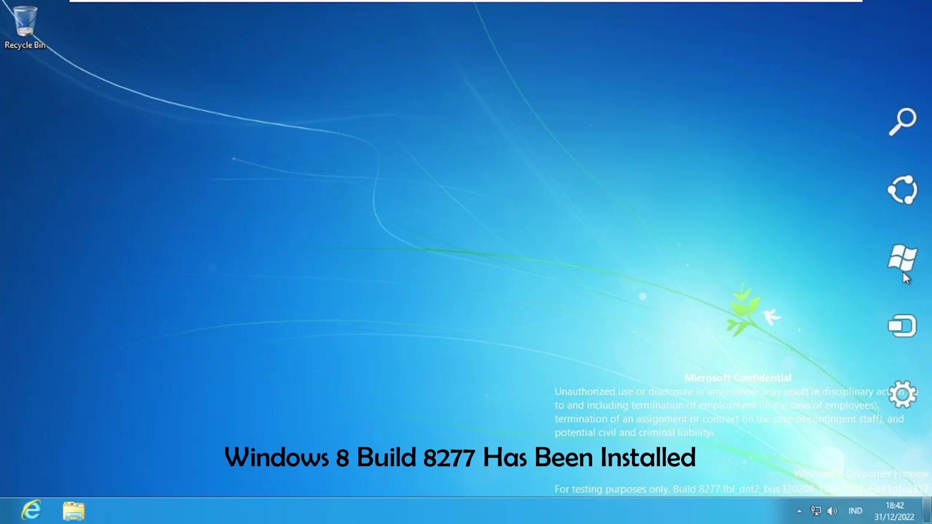
mouse_move(906, 133)
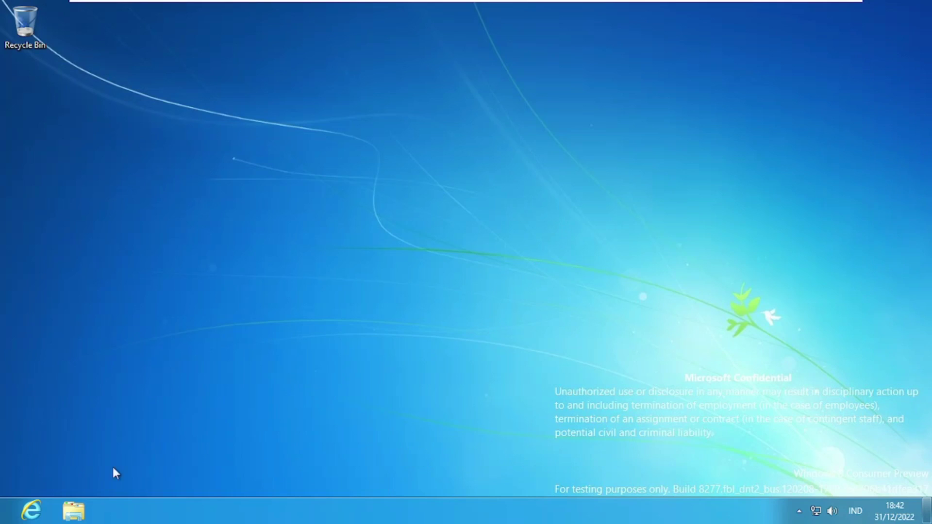
Open the Computer's Properties from Explorer's navigation pane, then close the Libraries window
click(72, 514)
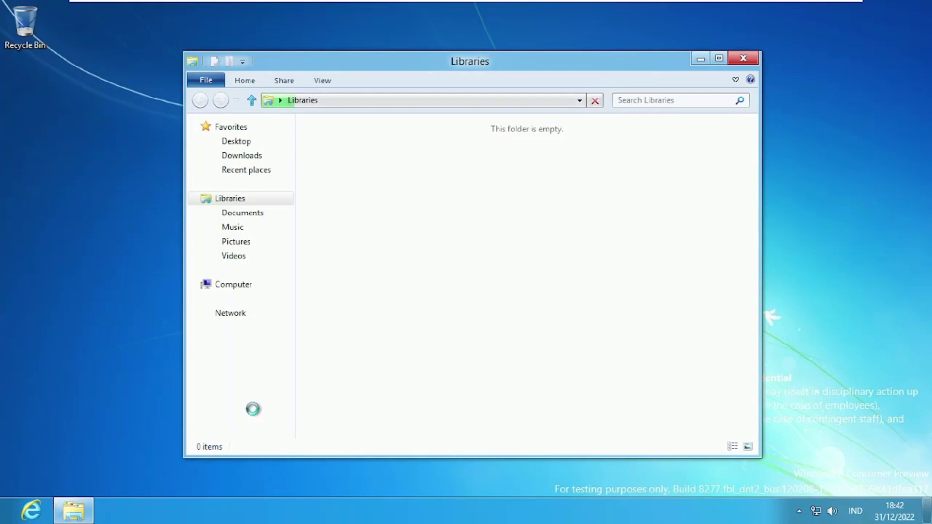
right_click(245, 281)
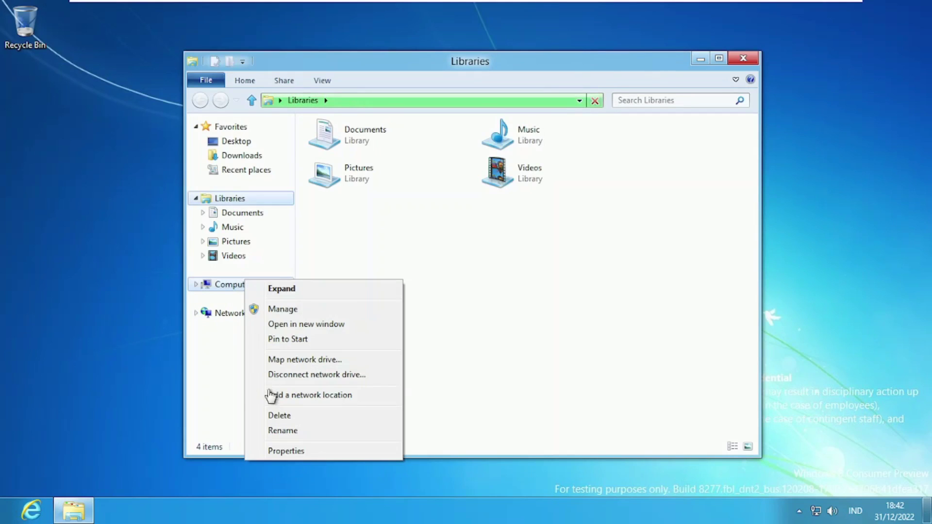
click(297, 451)
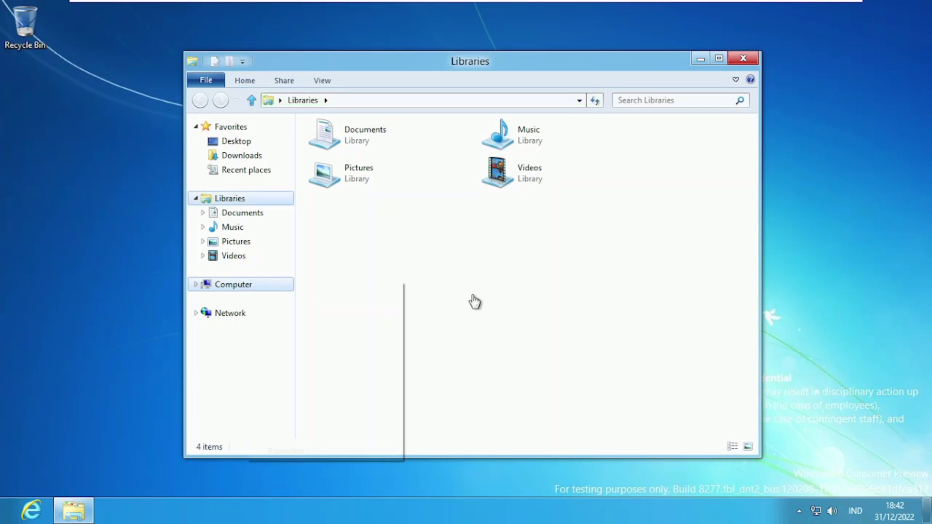
click(743, 59)
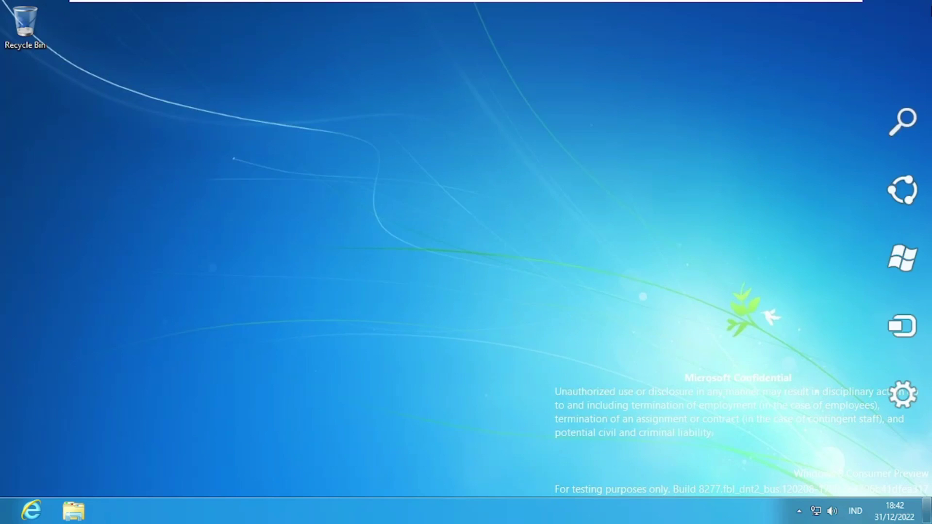
Search the apps for 'winver' and launch it
mouse_move(898, 233)
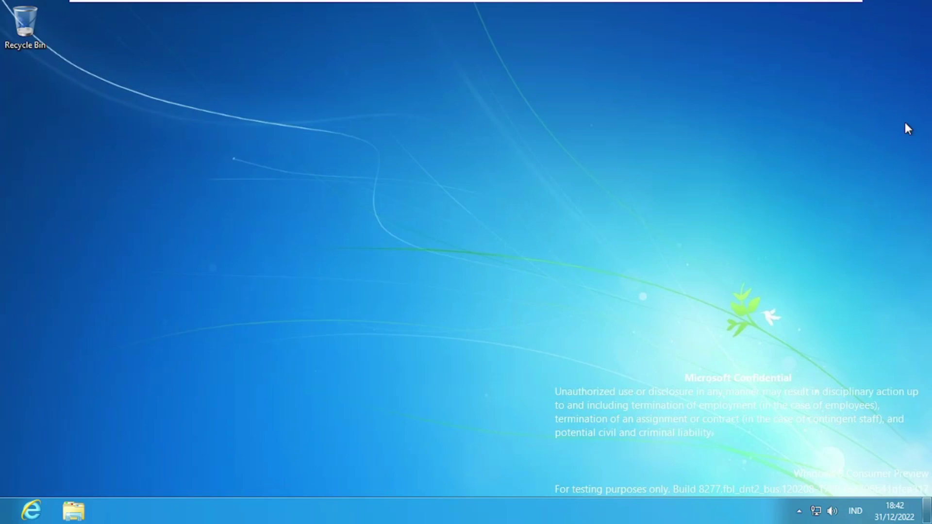
key(super+q)
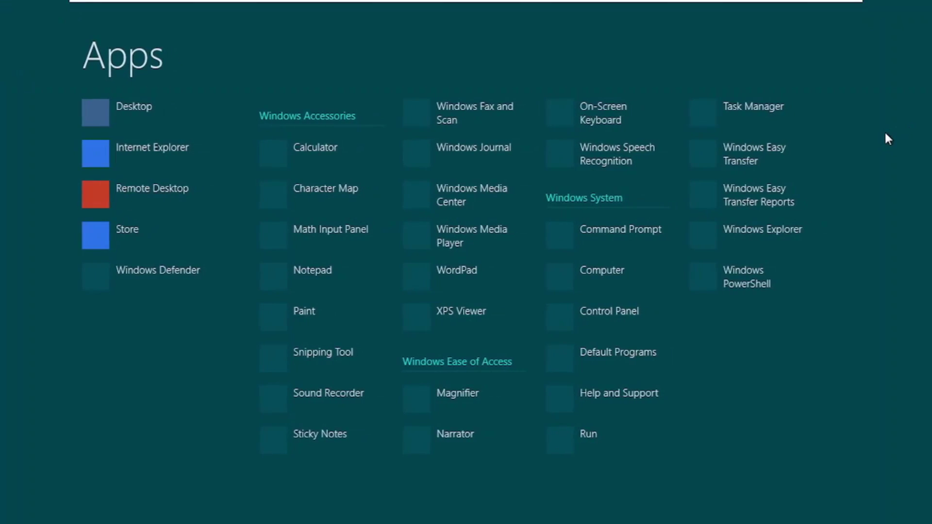
text(wi)
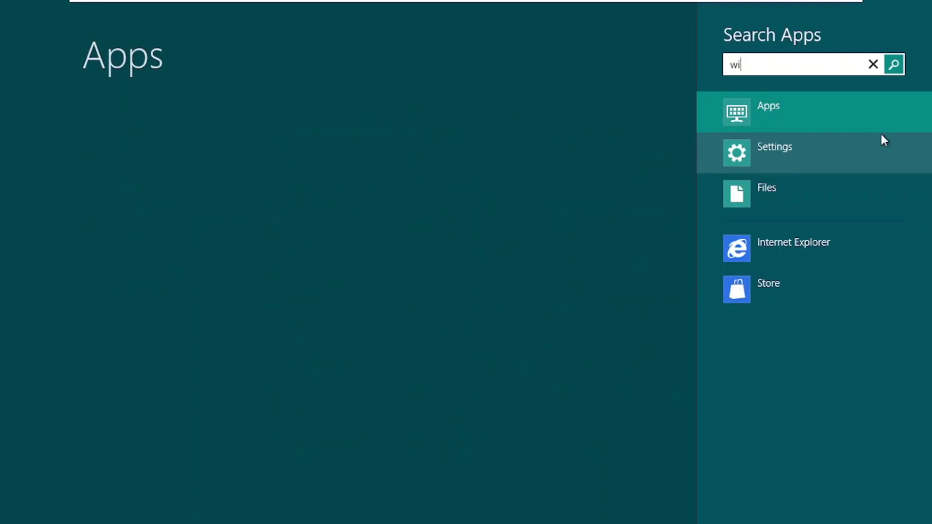
text(nver)
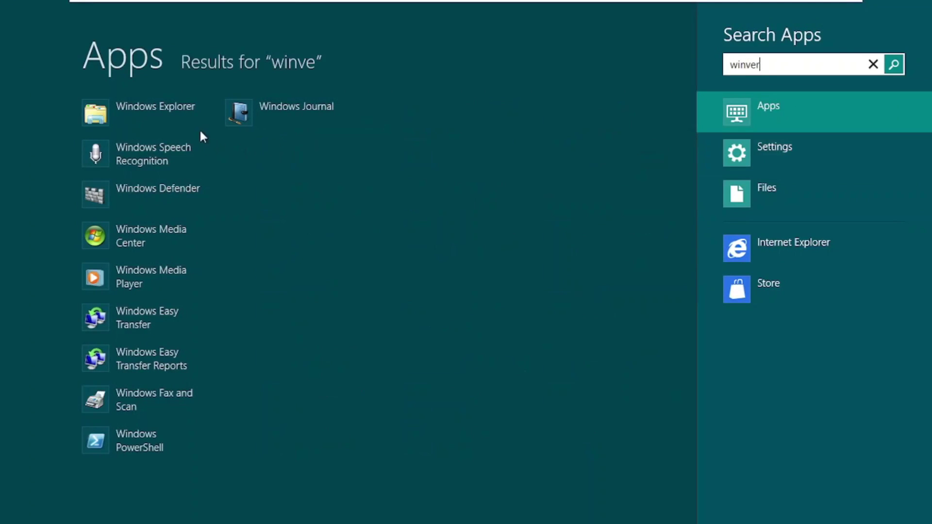
click(191, 112)
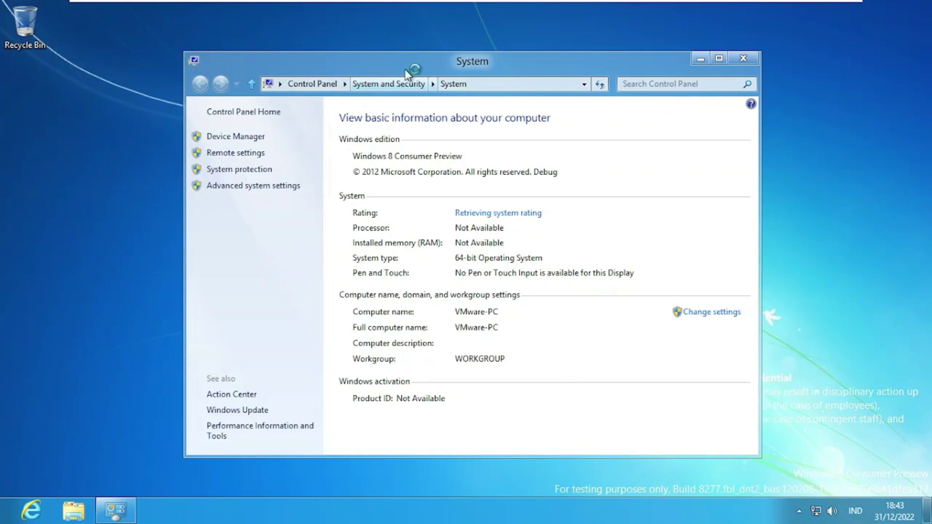
Place the System window left and About Windows right to compare, then close both
drag(405, 64, 228, 84)
drag(218, 32, 775, 32)
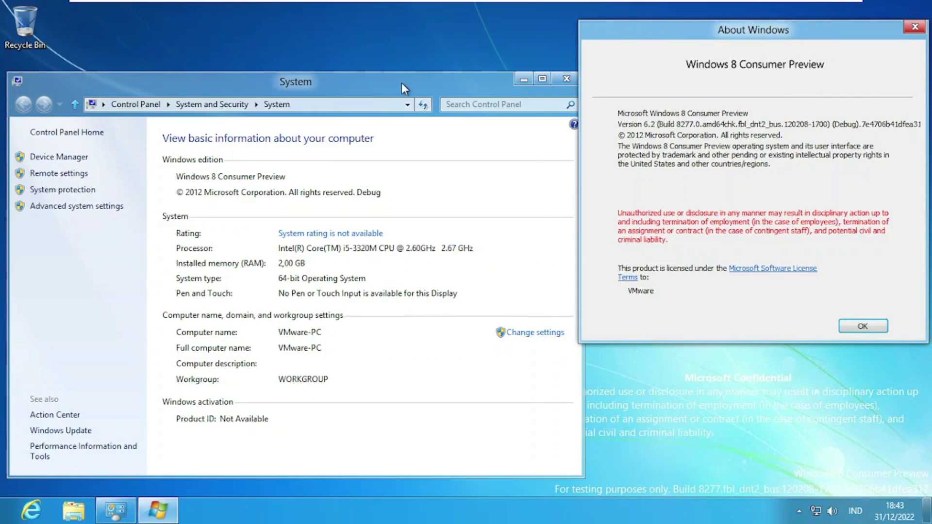
click(430, 48)
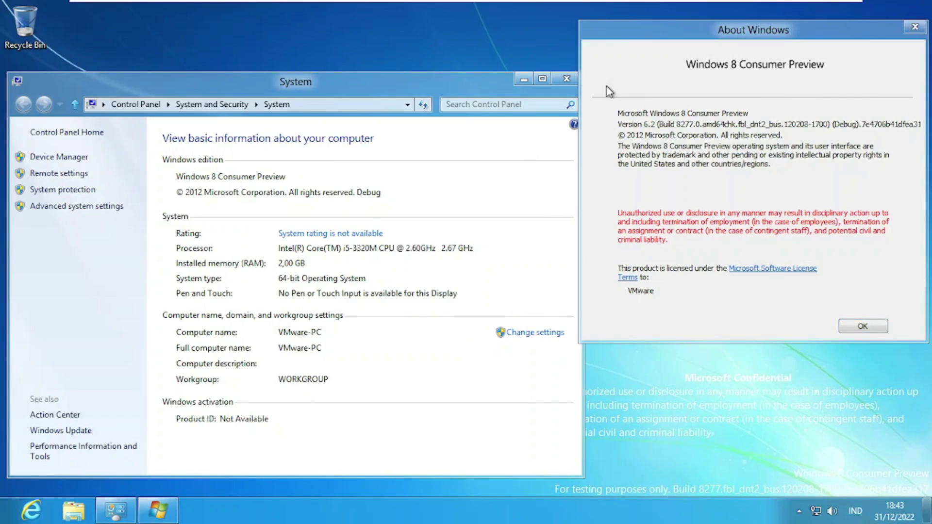
click(919, 31)
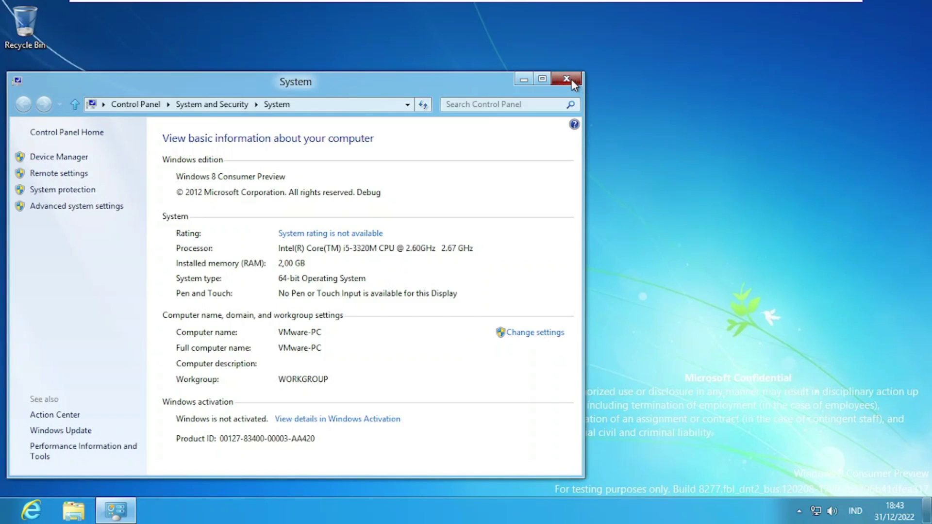
click(572, 80)
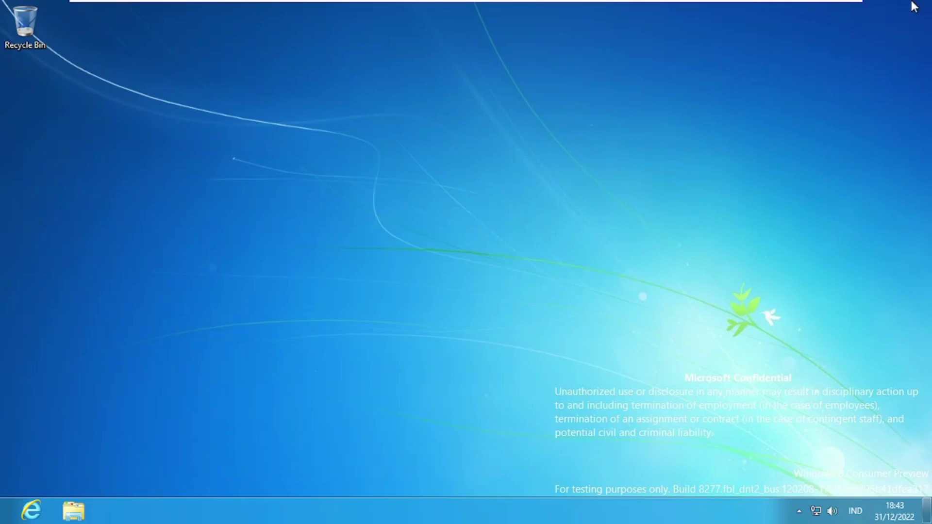
Restart the computer through the Settings charm's Power options
mouse_move(931, 0)
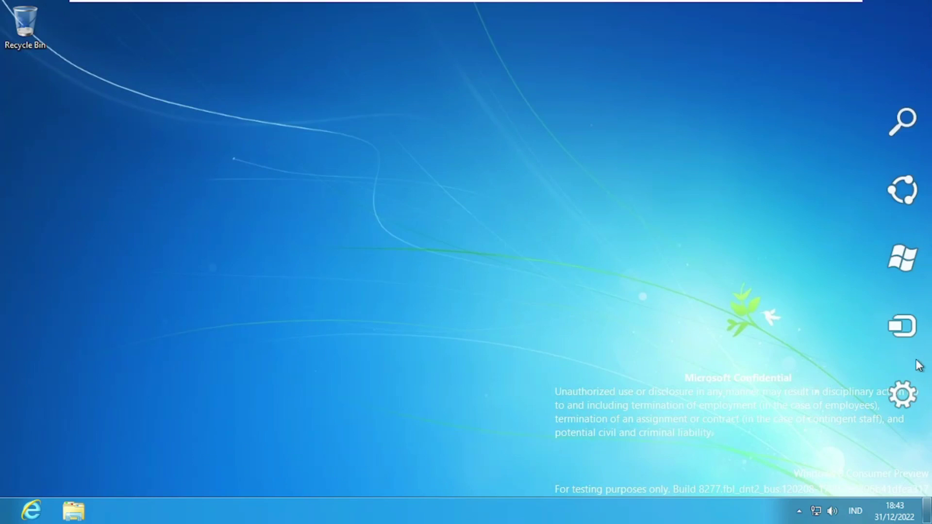
mouse_move(897, 418)
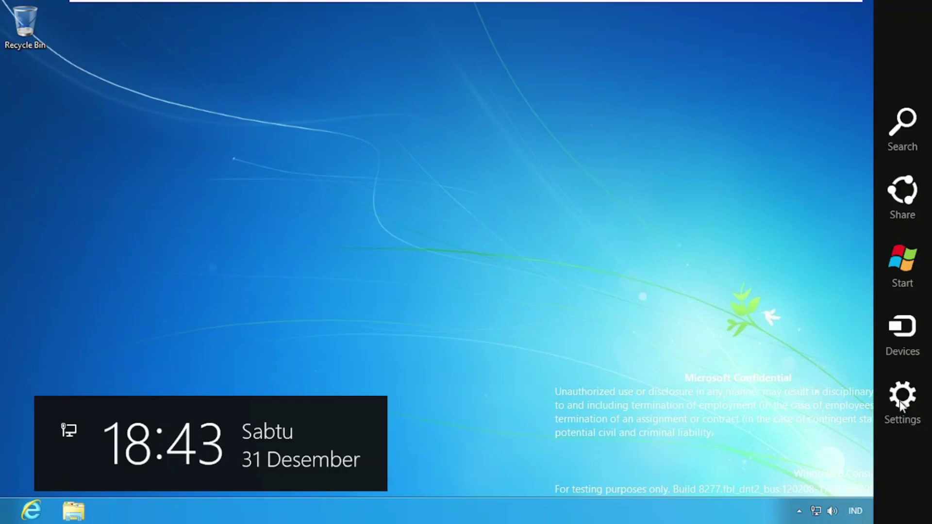
key(Escape)
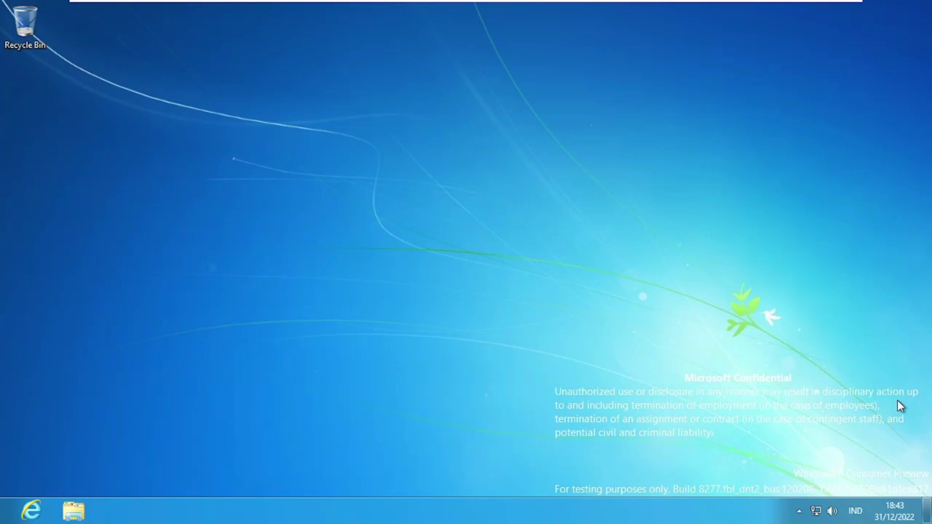
click(897, 397)
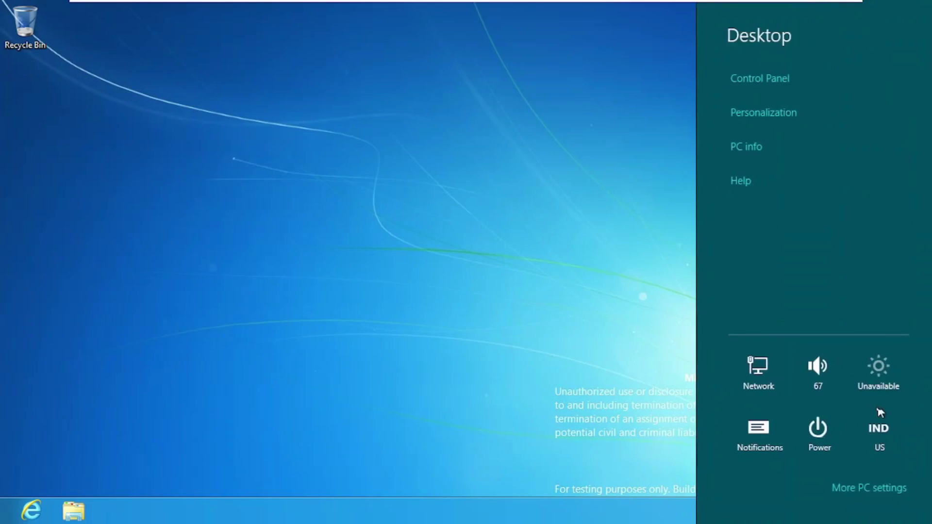
click(814, 439)
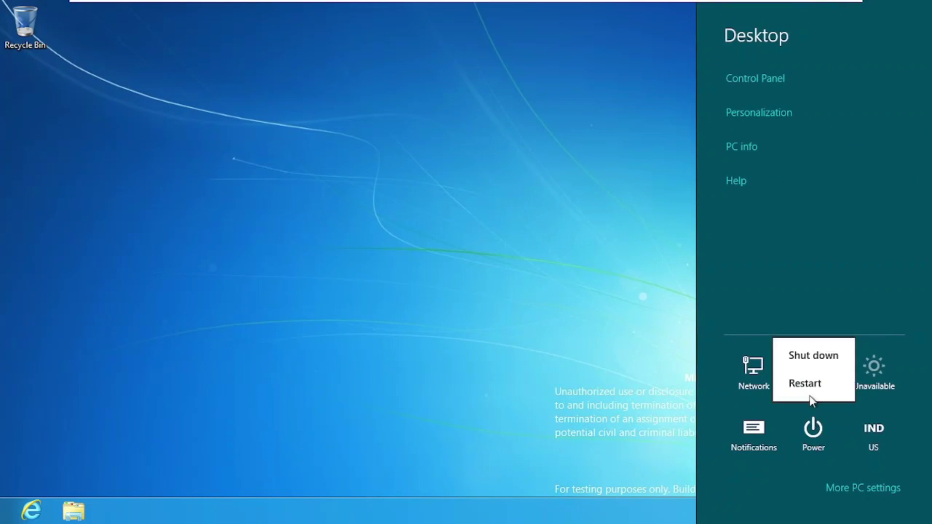
click(811, 362)
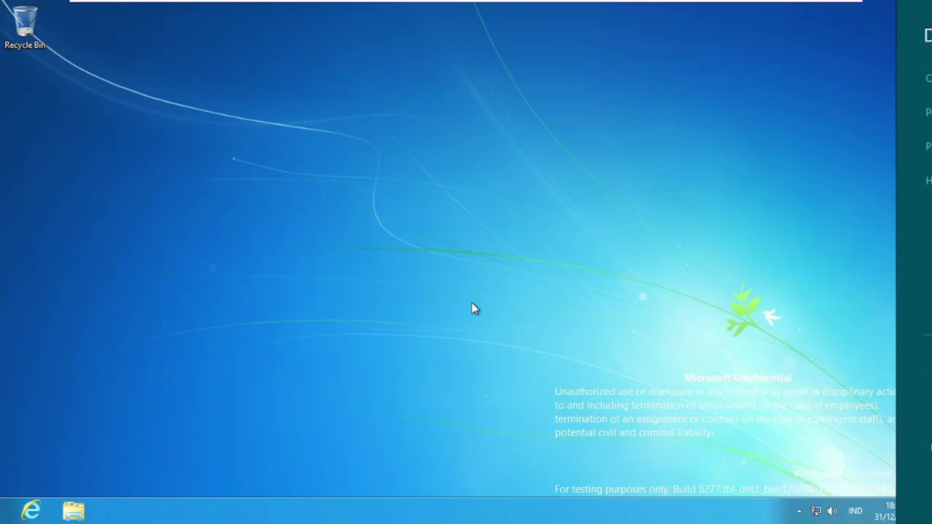